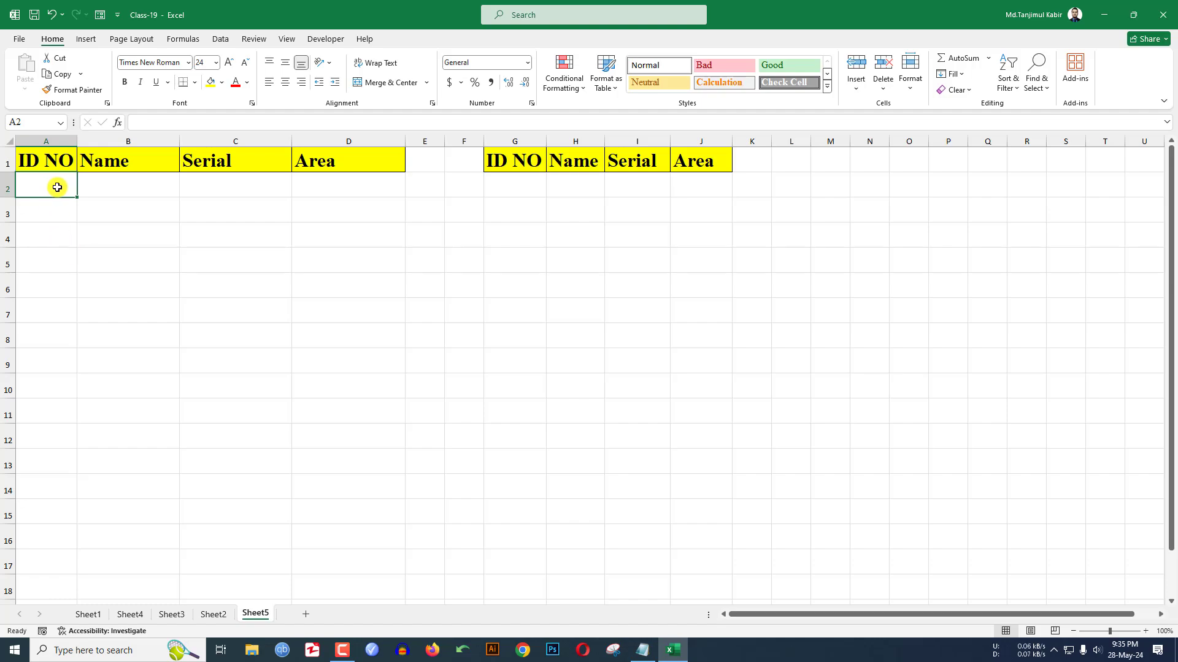
pyautogui.write('1')
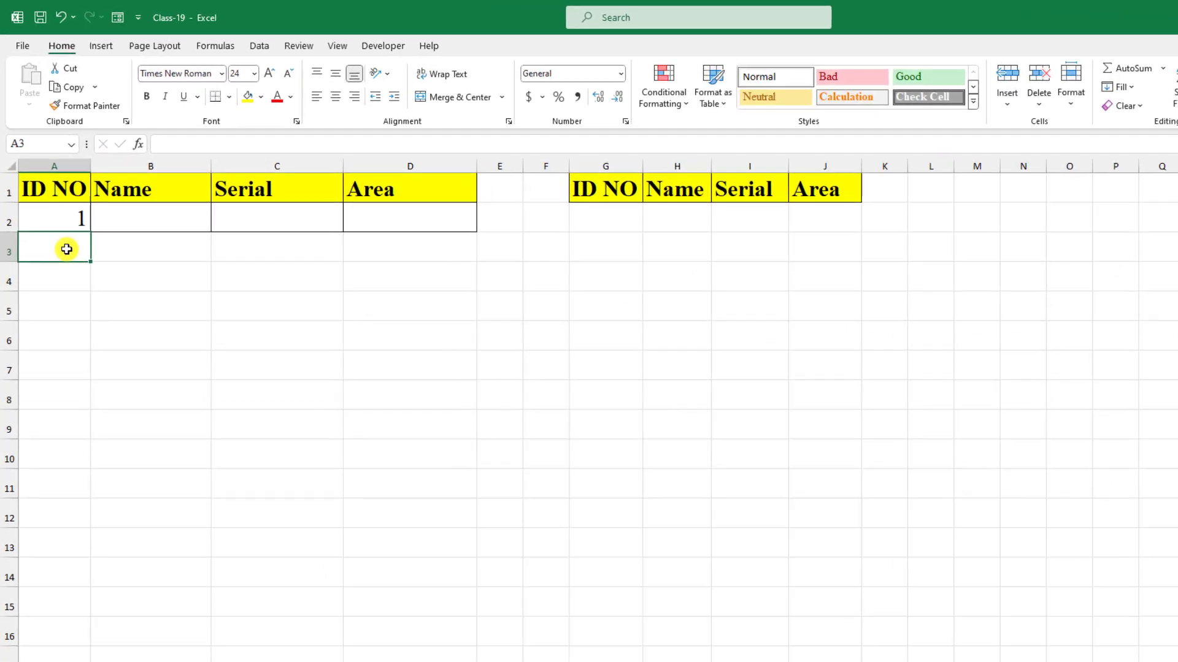
# Enter IDs 1 and 2 in the left ID NO column, then try IDs 1 and 2 in G2:G3
pyautogui.press('Return')
pyautogui.write('2')
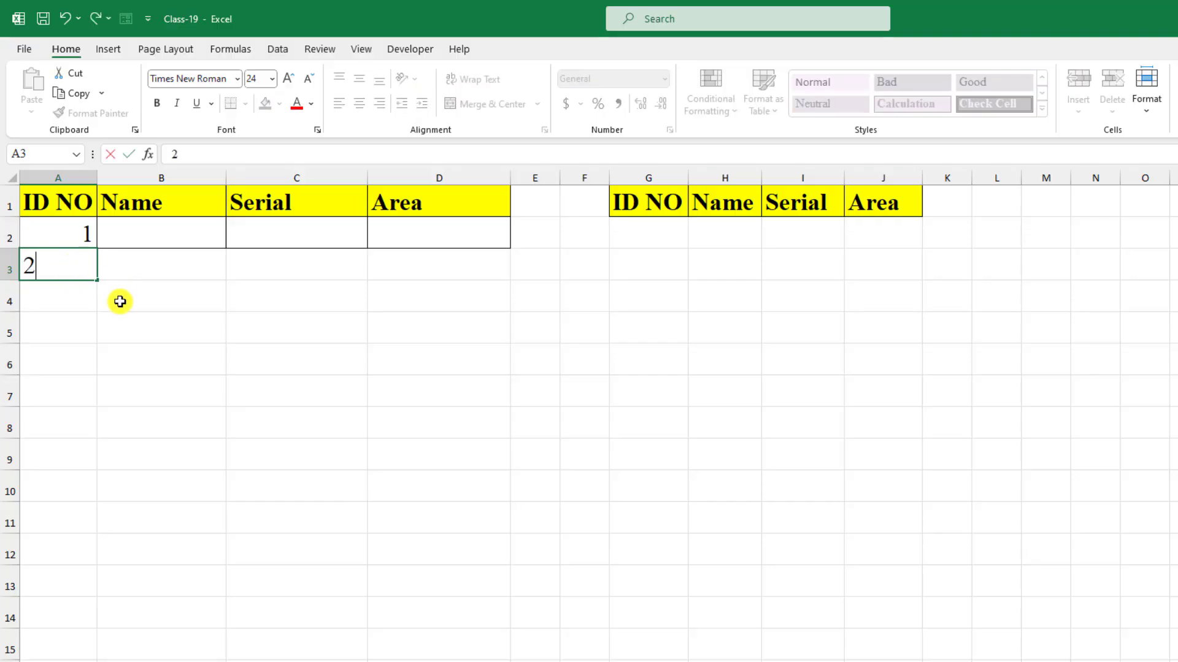
pyautogui.press('Return')
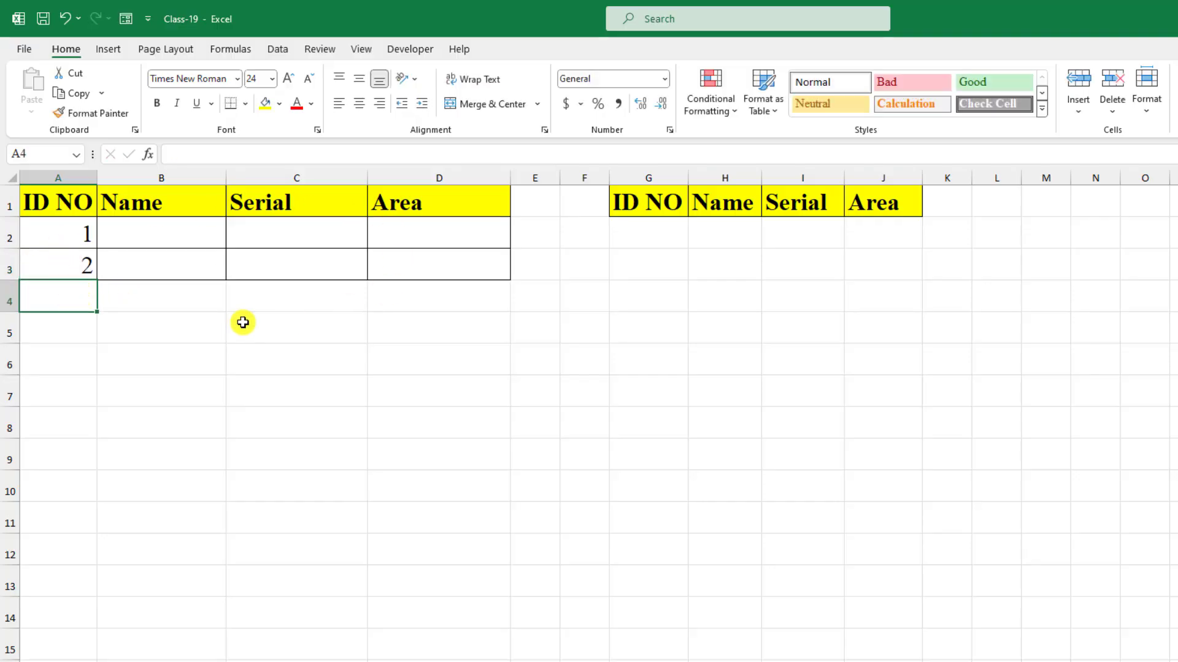
pyautogui.write('2')
pyautogui.click(640, 234)
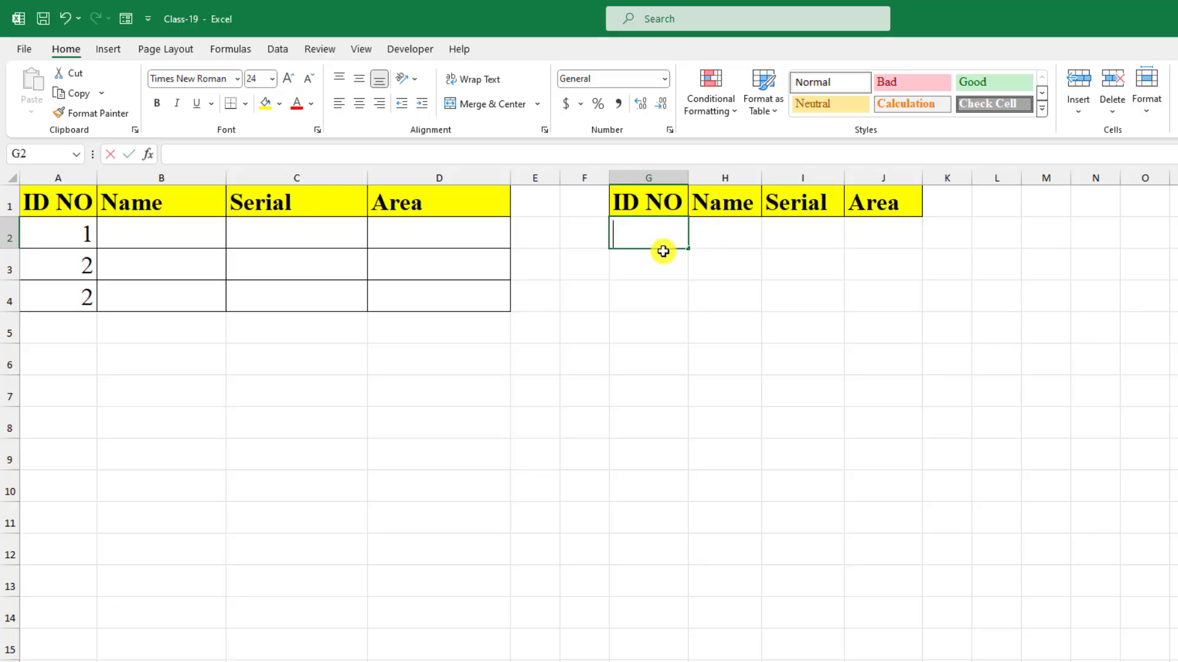
pyautogui.write('1')
pyautogui.press('Return')
pyautogui.write('2')
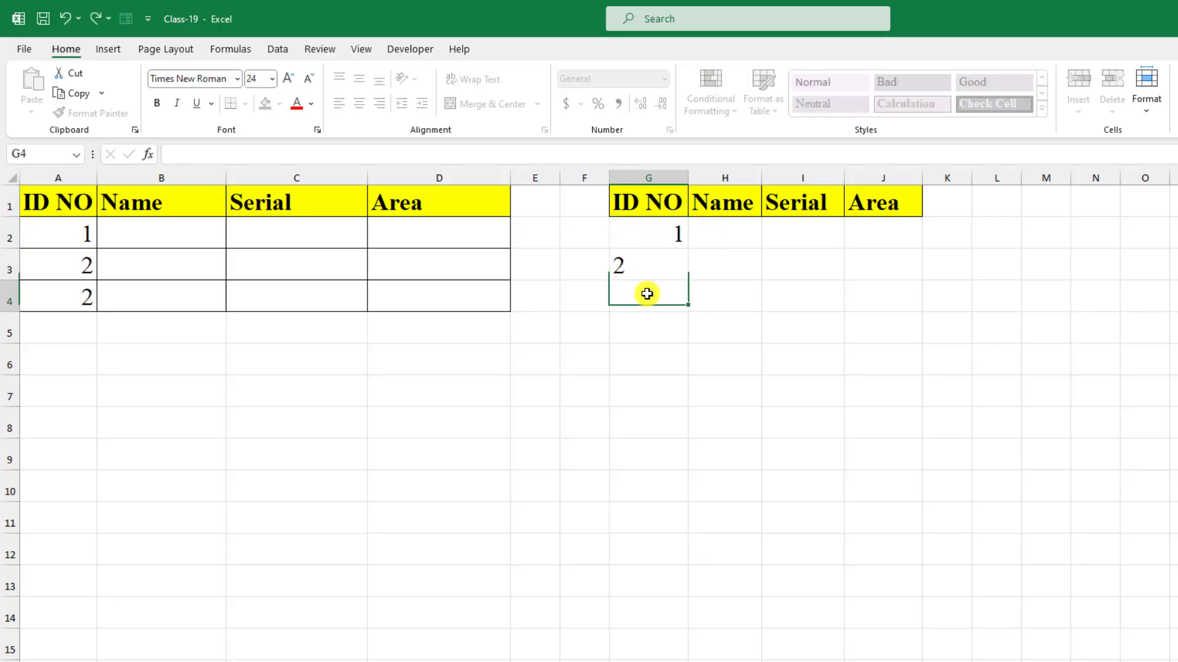
pyautogui.press('Return')
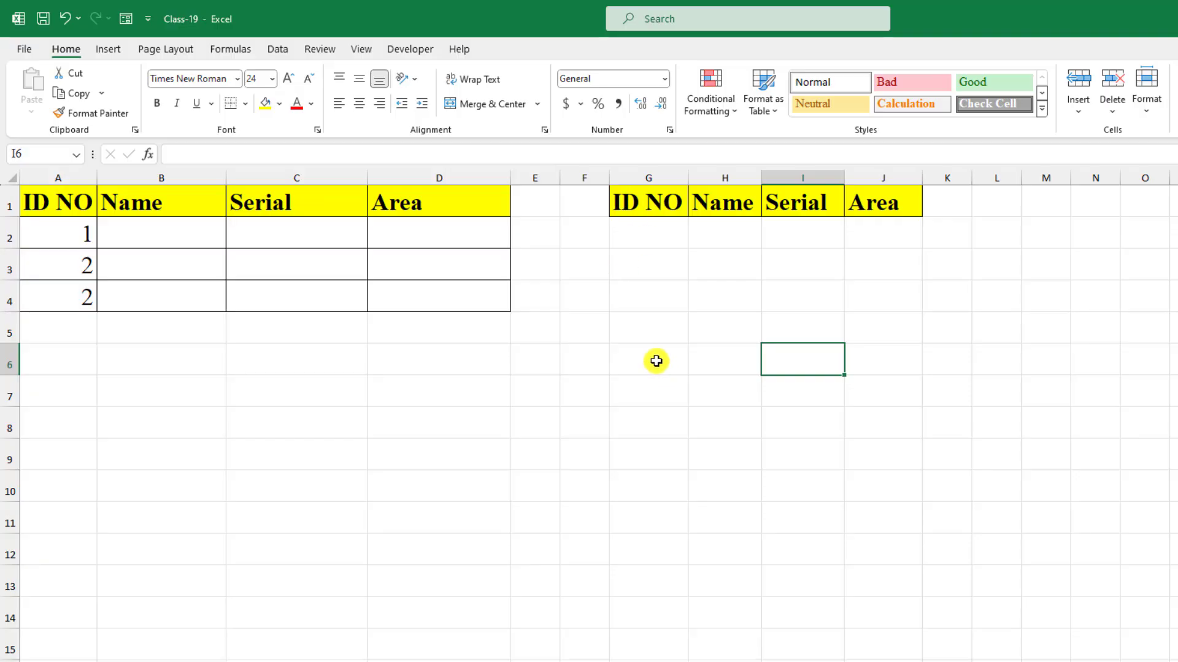
# Select G1:J18 and start a new conditional formatting rule, moving its dialog aside
pyautogui.moveTo(632, 201); pyautogui.dragTo(916, 658)
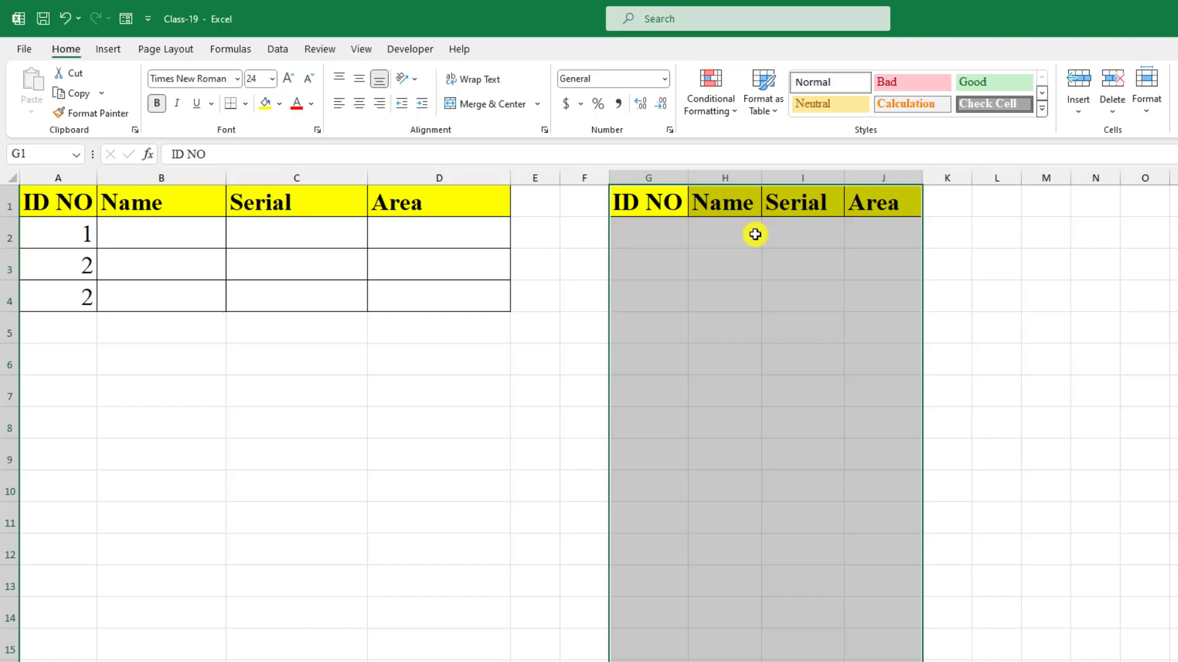
pyautogui.click(721, 111)
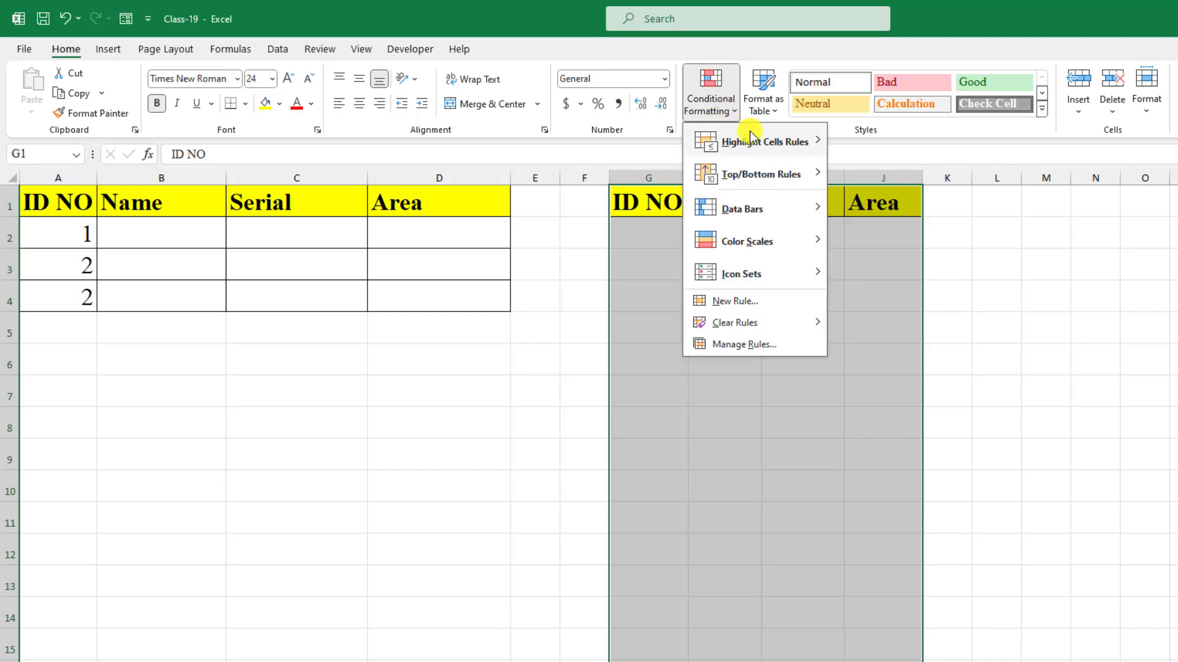
pyautogui.click(755, 303)
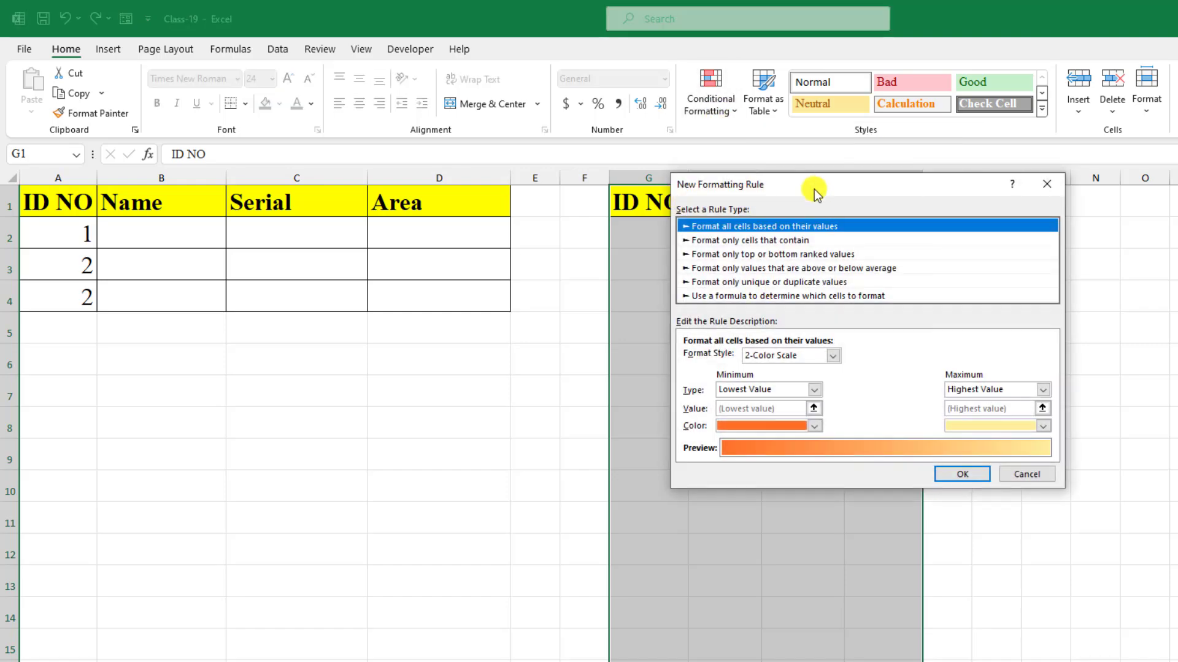
pyautogui.moveTo(815, 189); pyautogui.dragTo(1050, 264)
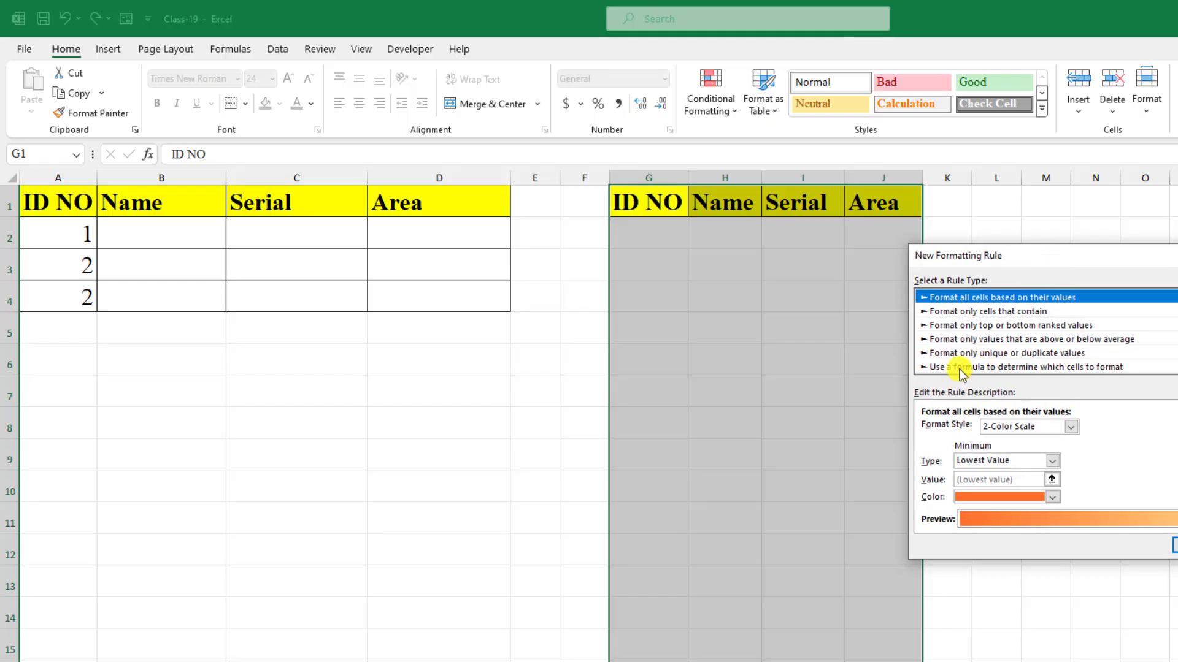
# Use a formula rule type with a condition referencing G1, aiming for =$G1<>""
pyautogui.click(960, 369)
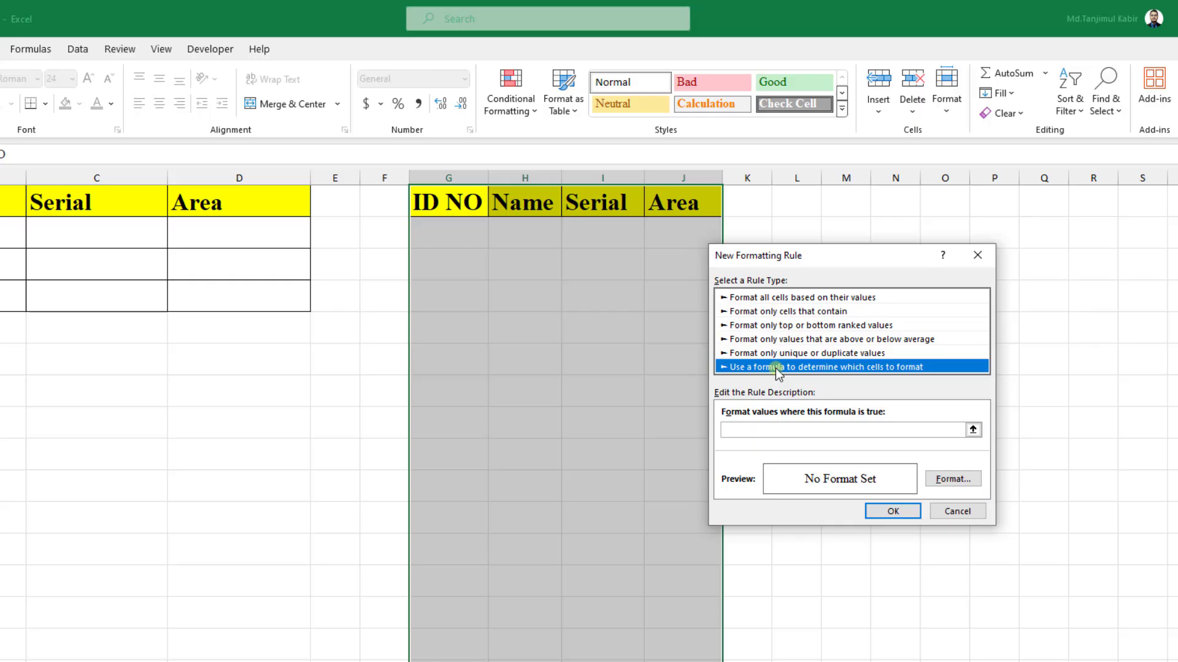
pyautogui.click(730, 428)
pyautogui.write('=')
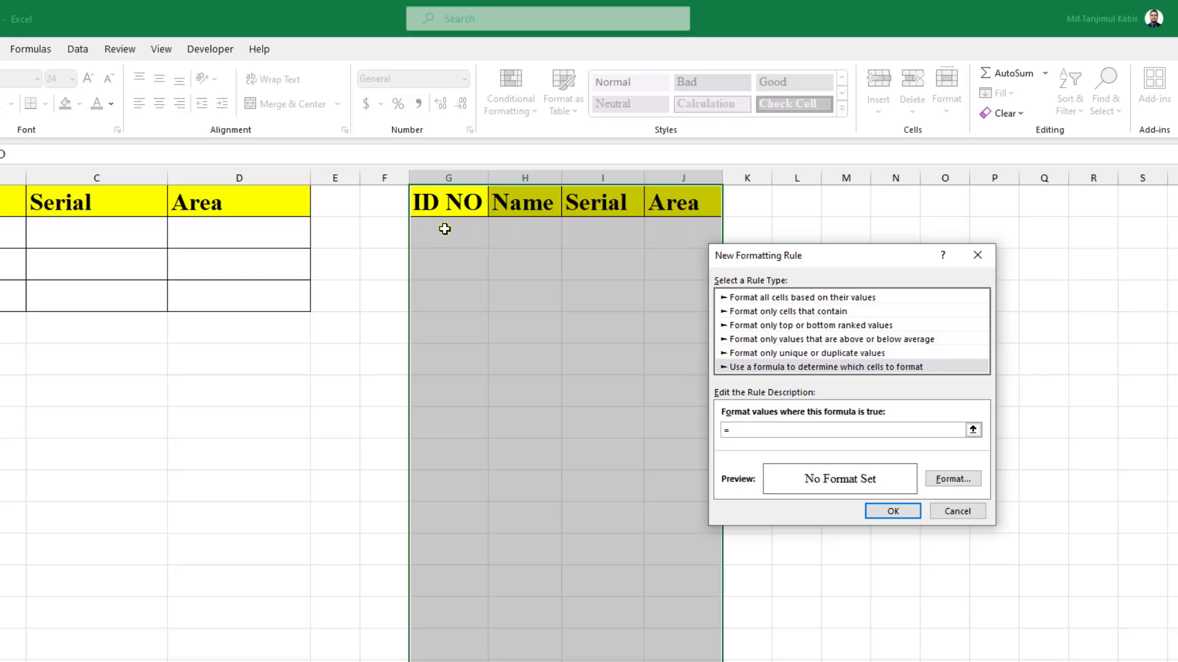
pyautogui.click(448, 202)
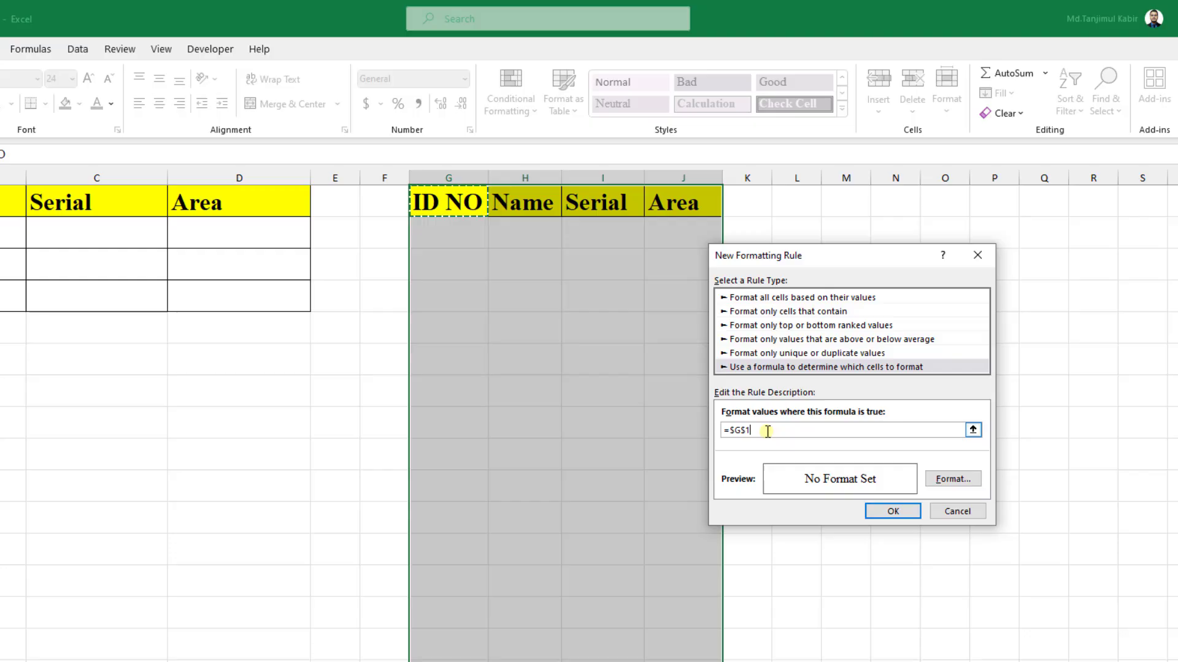
pyautogui.write('<>')
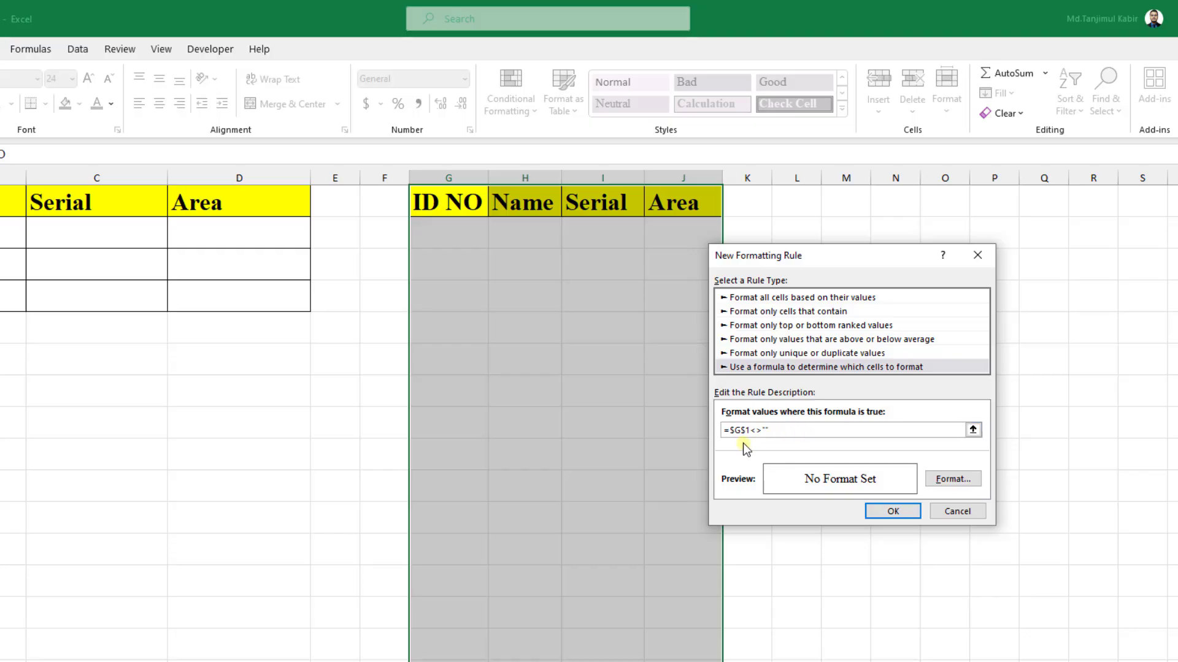
pyautogui.write('"')
# Give the rule an outline and inside cell border format
pyautogui.click(952, 479)
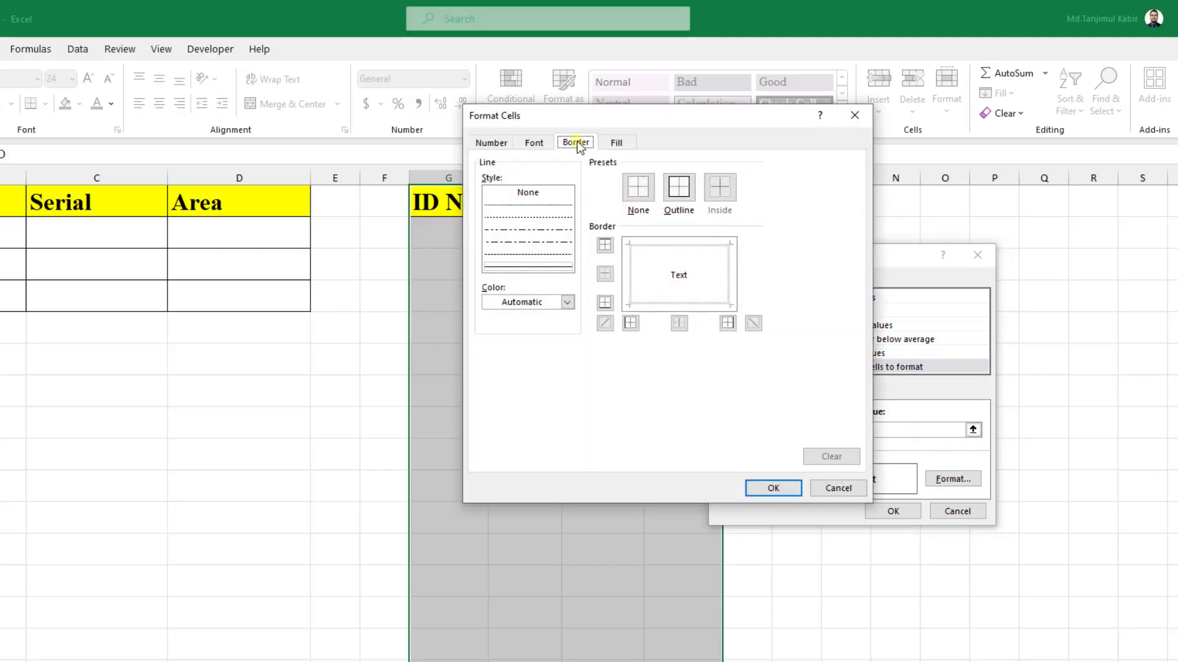
pyautogui.click(682, 197)
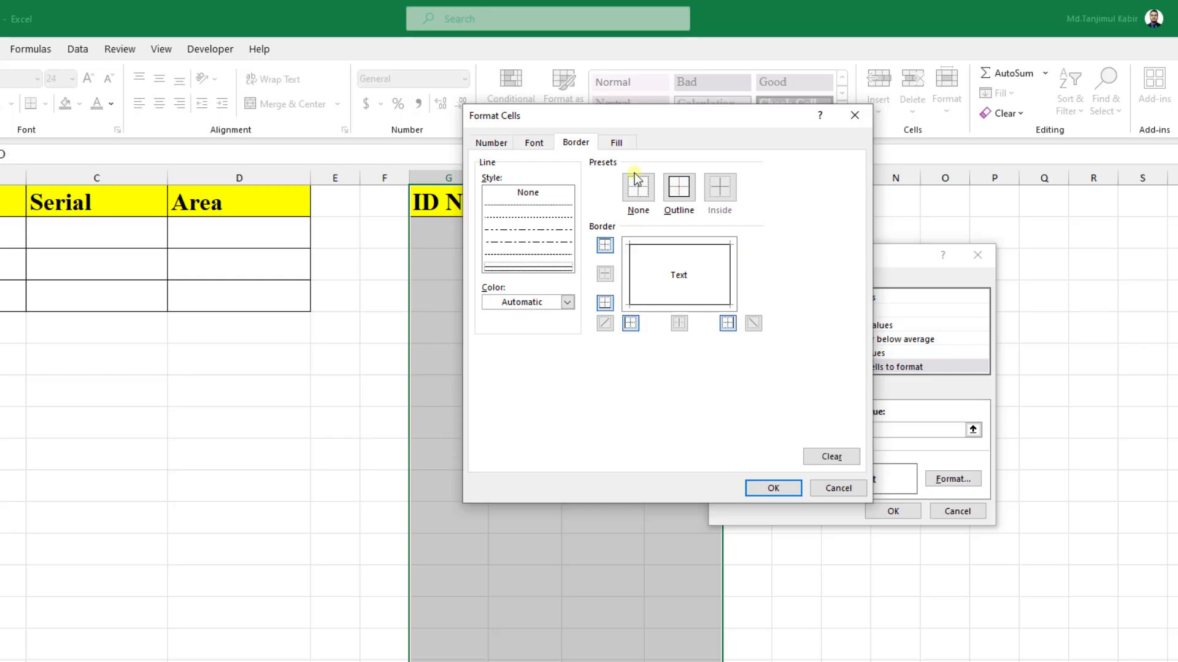
pyautogui.click(775, 491)
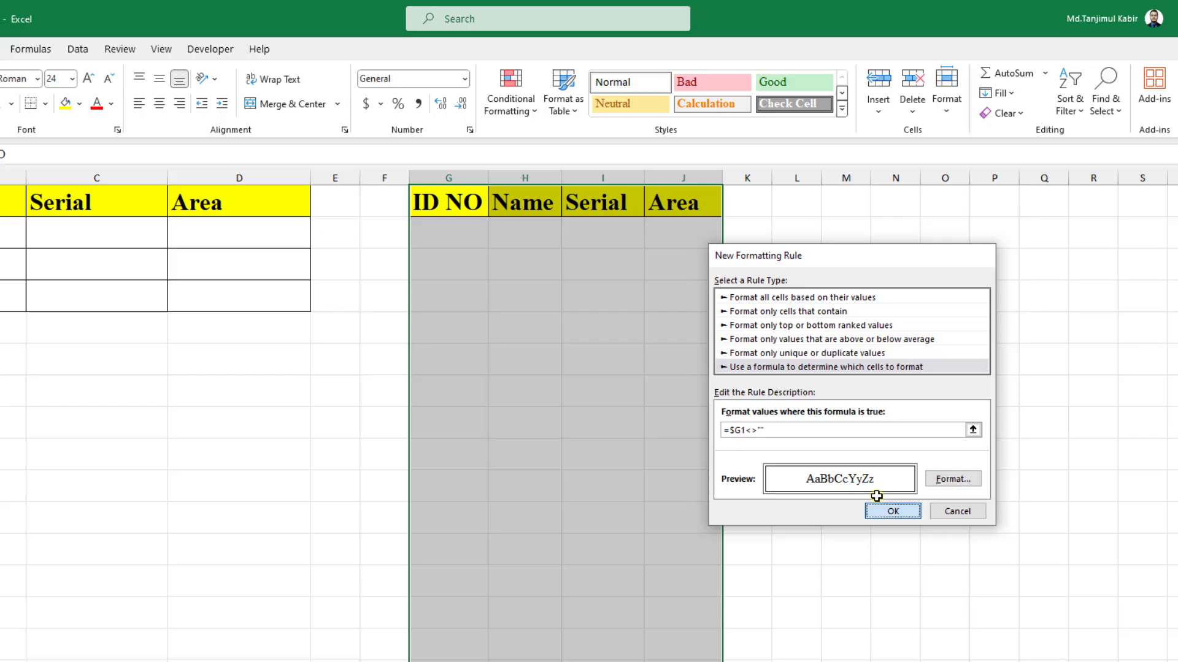
# Save the rule and enter test IDs, including kll and ljj, in G2:G6 to see borders appear
pyautogui.click(891, 513)
pyautogui.click(460, 238)
pyautogui.write('k')
pyautogui.click(455, 264)
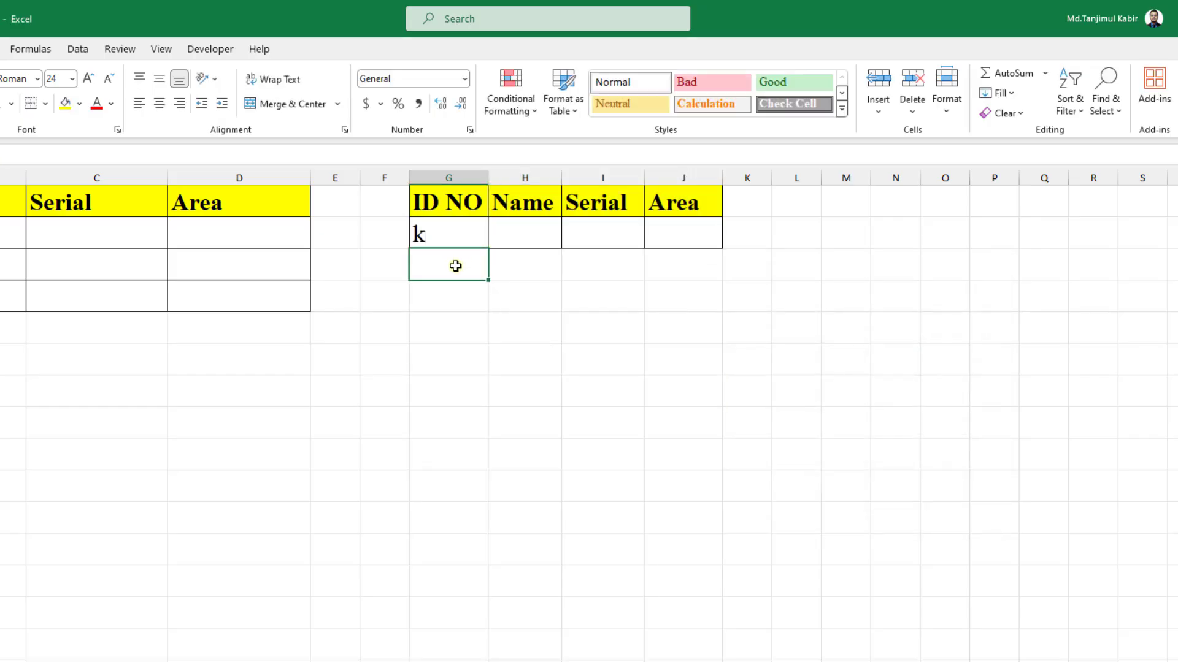
pyautogui.write('k')
pyautogui.click(461, 300)
pyautogui.write('k')
pyautogui.click(449, 334)
pyautogui.write('k')
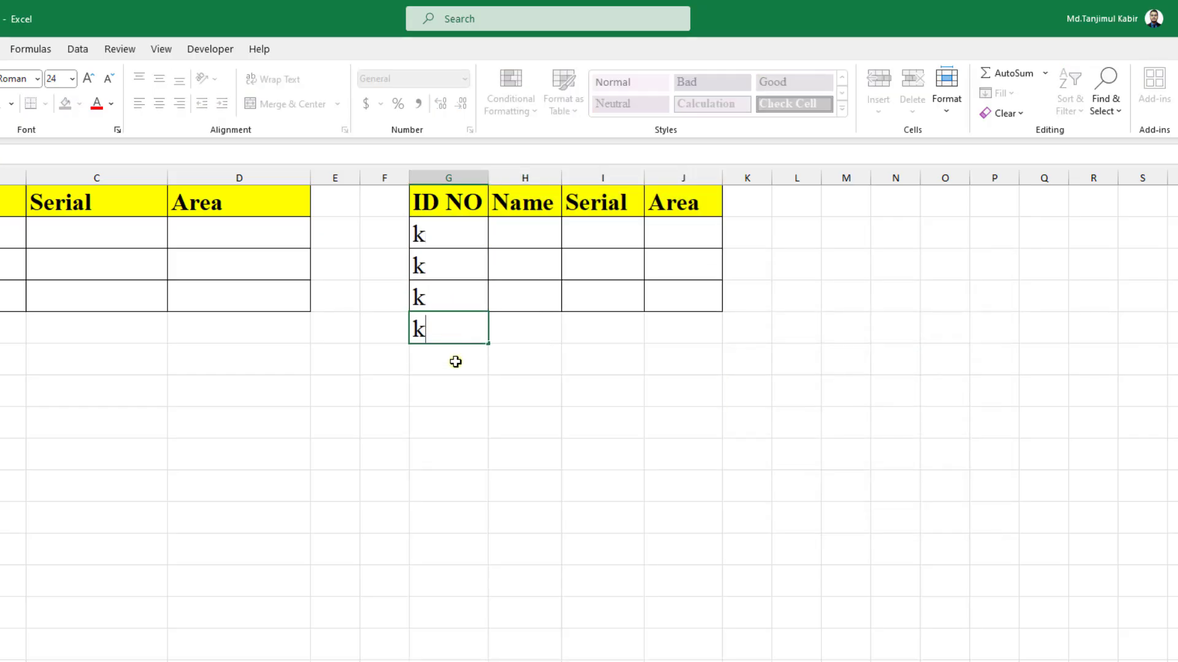
pyautogui.write('ll')
pyautogui.click(454, 360)
pyautogui.write('ljj')
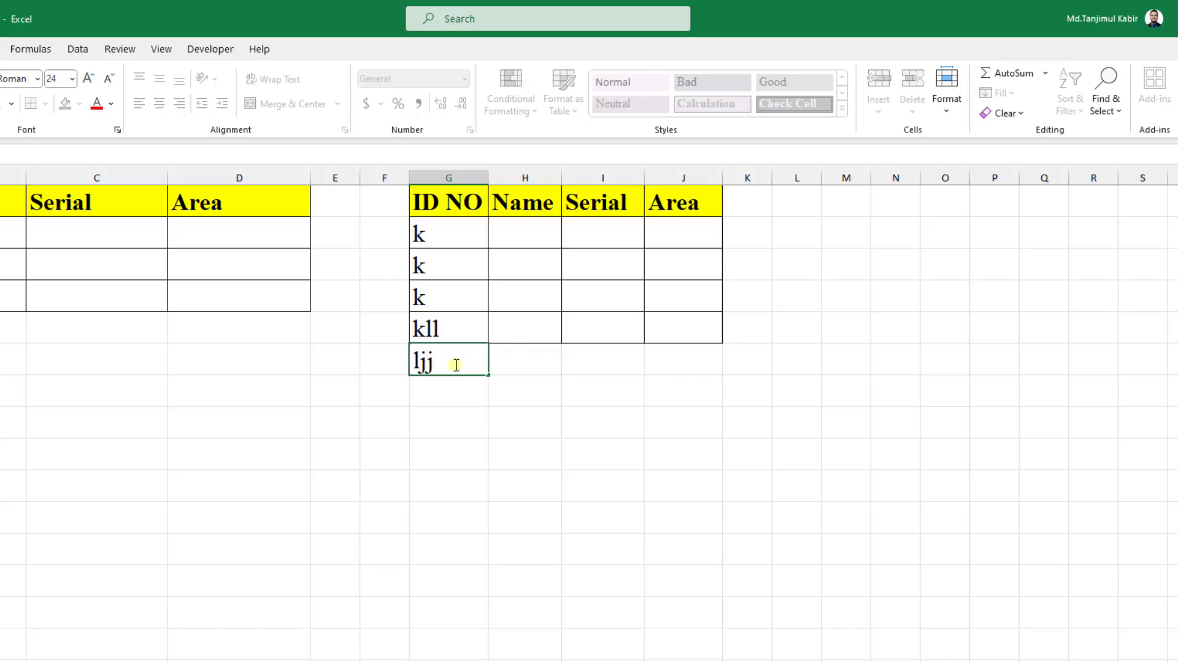
pyautogui.click(452, 378)
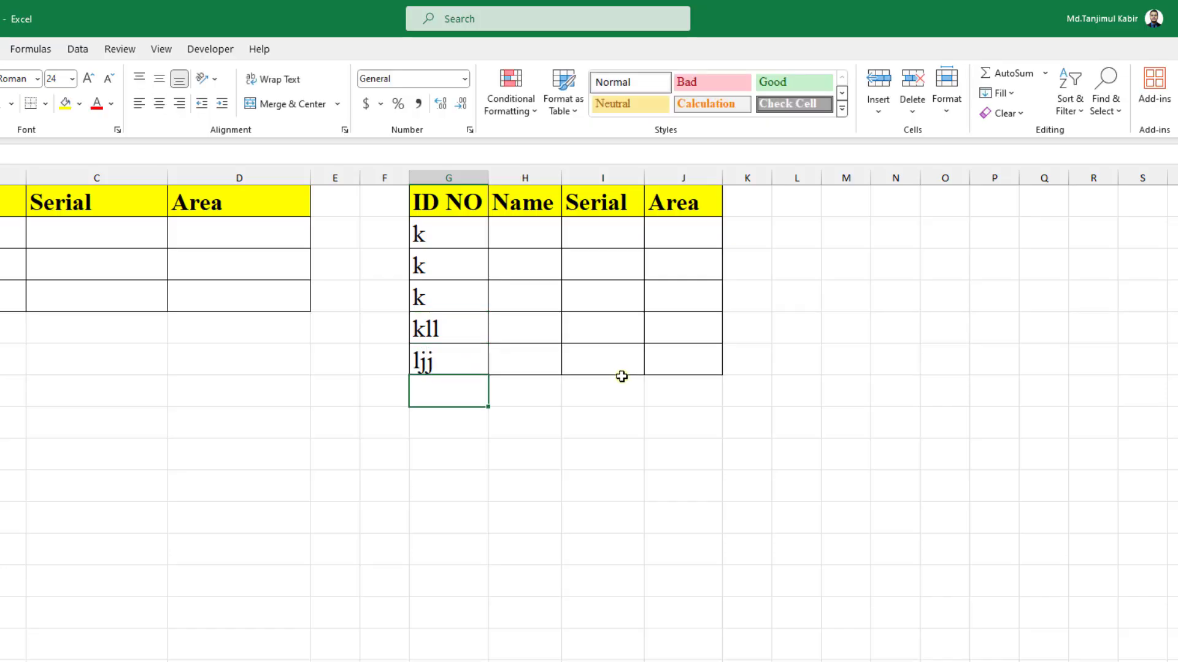